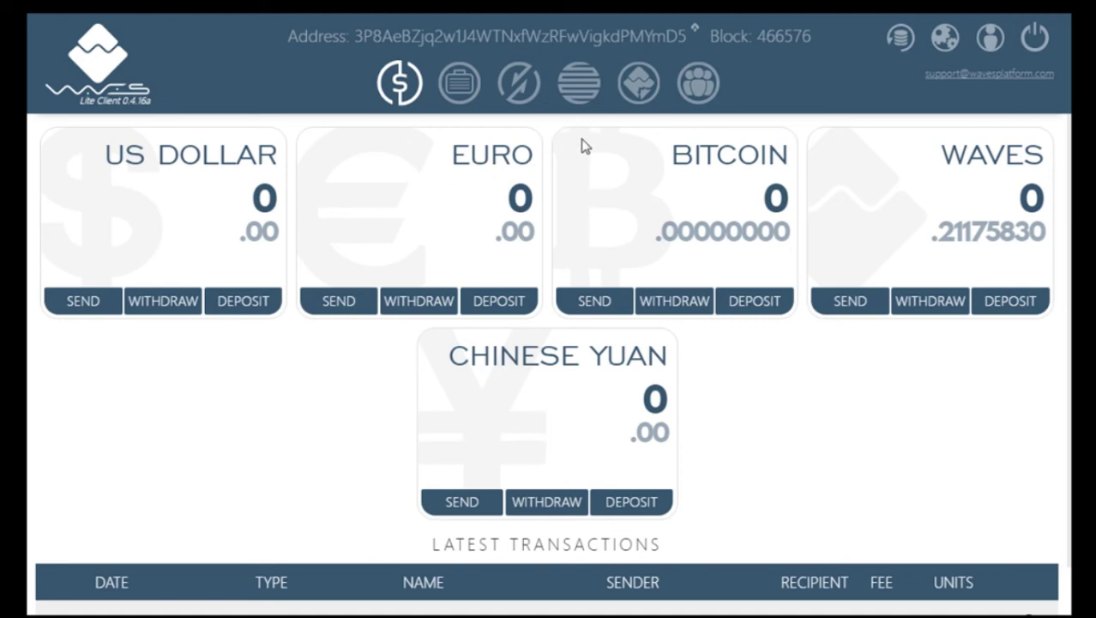
Open the token creation form and place the cursor in the token Name field.
left_click(639, 86)
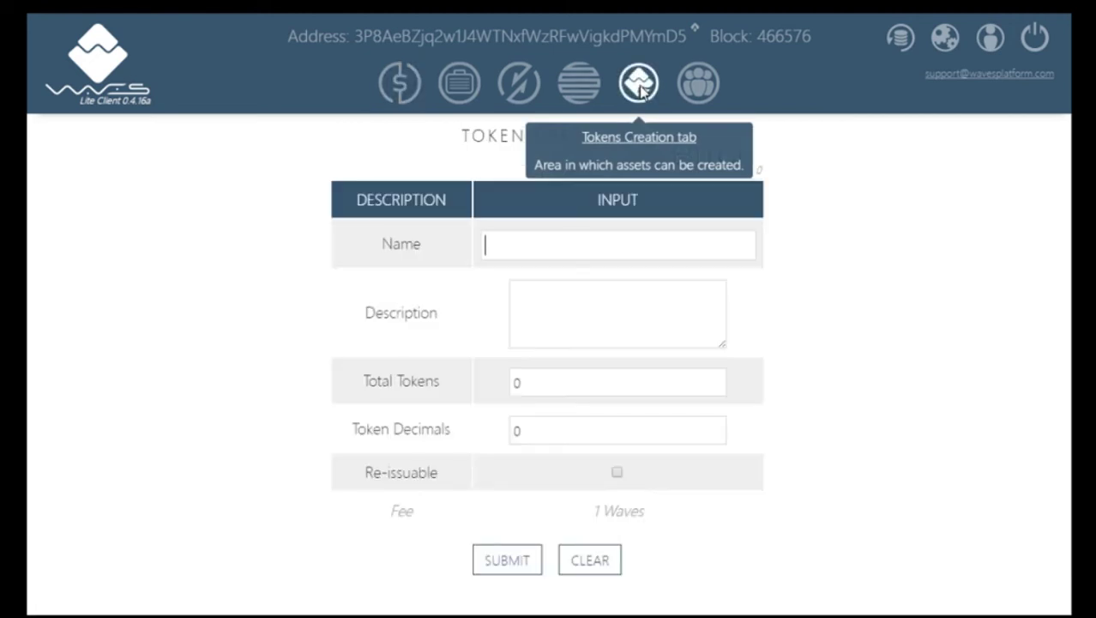
left_click(491, 255)
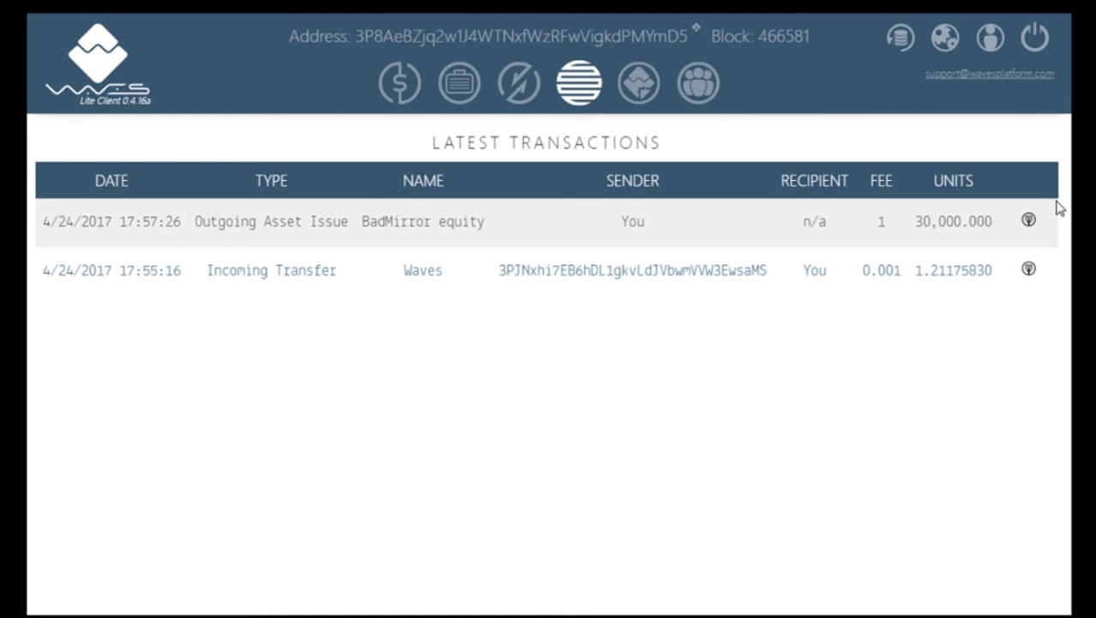
Return to the blank Token Creation form via the Tokens Creation tab.
left_click(641, 97)
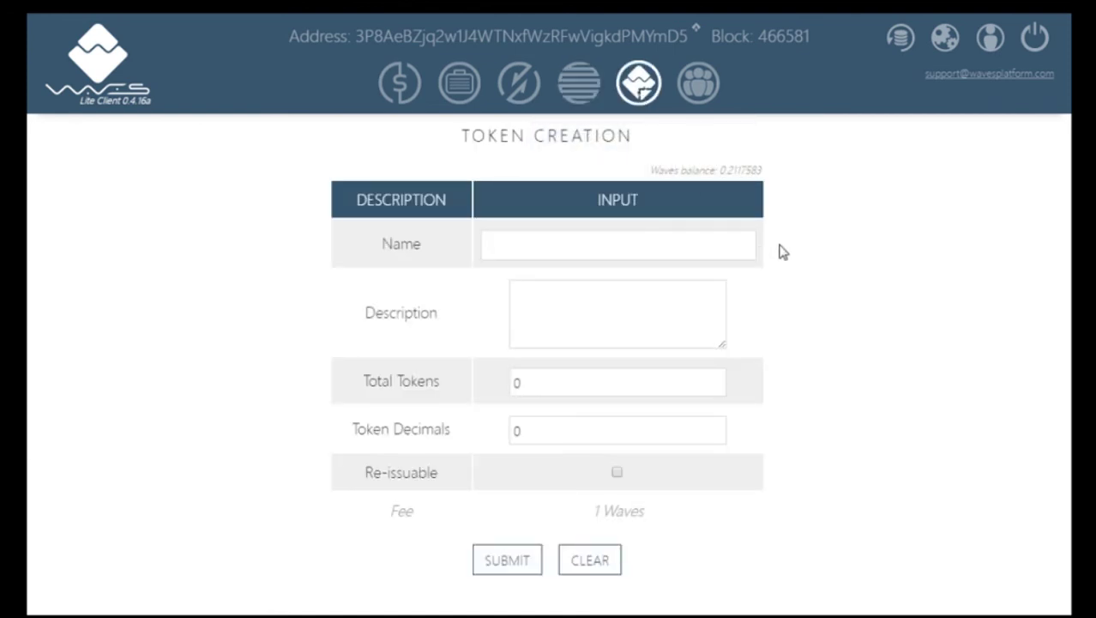